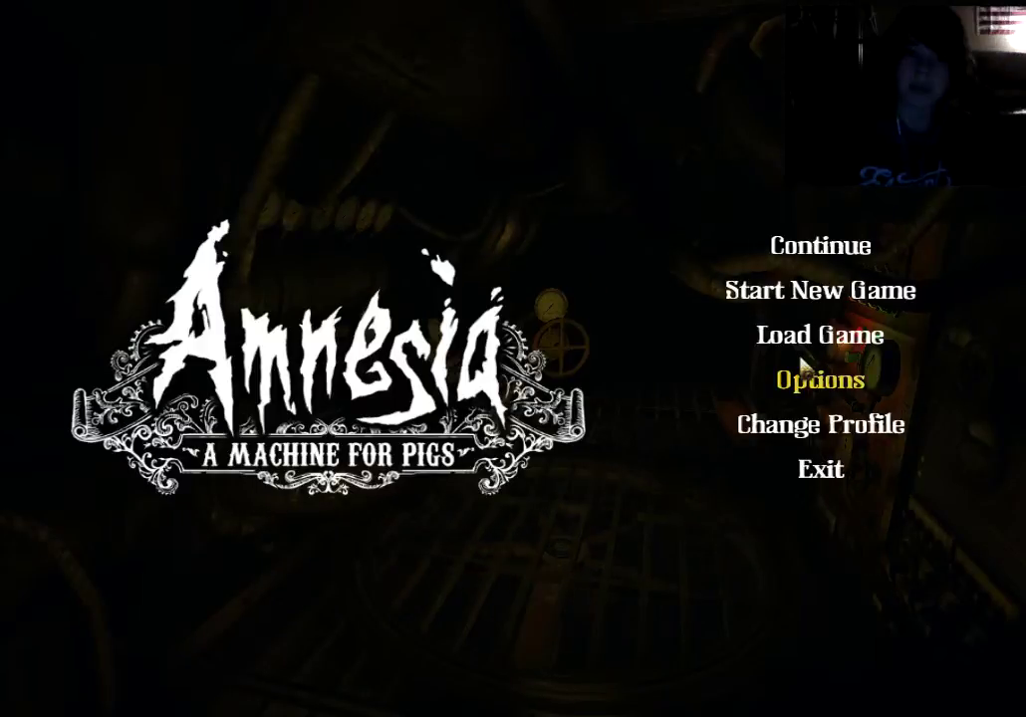
Step: Continue the saved game from the main menu and walk to the lamp-lit desk
left_click(820, 246)
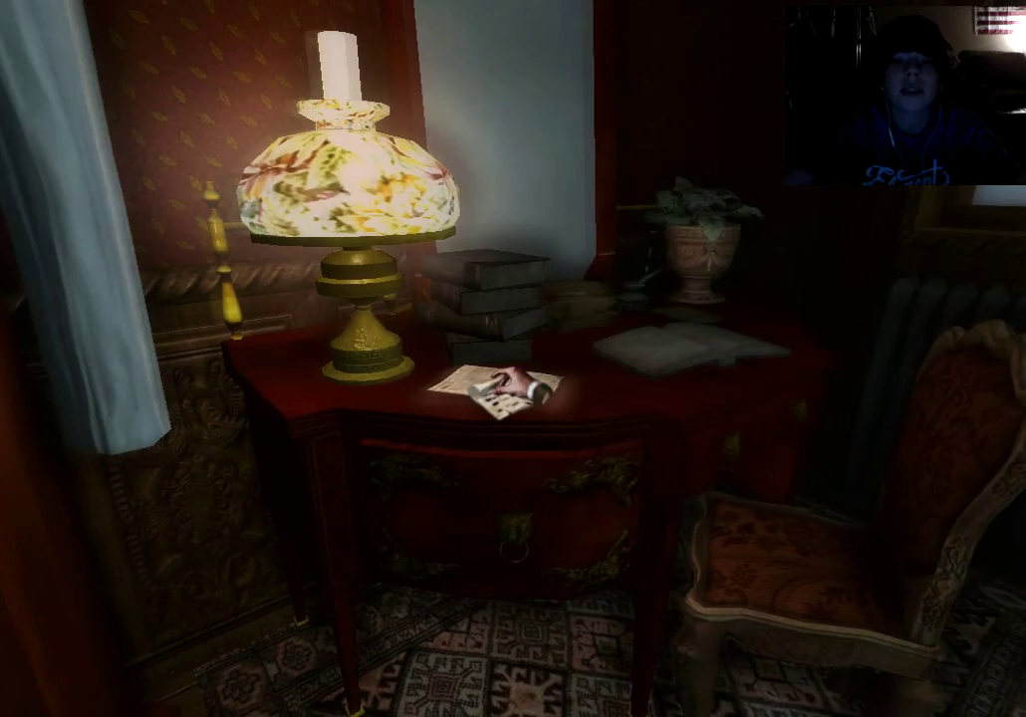
Step: Read the June 24th 1899 diary note on the desk, then close it
left_click(410, 403)
left_click(495, 538)
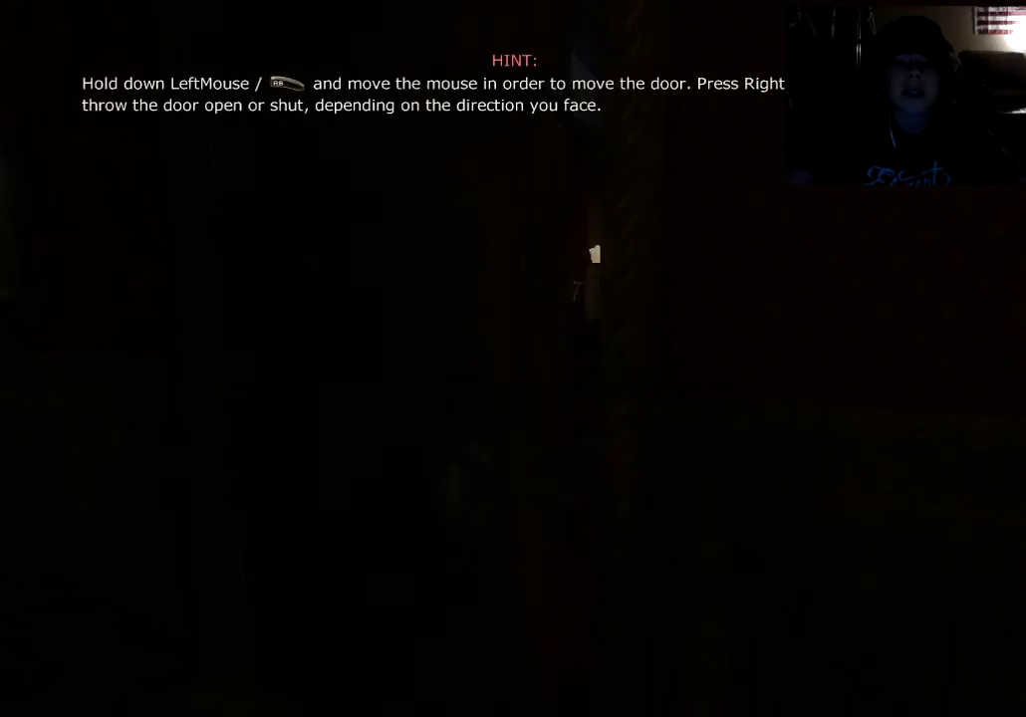
Step: Drag the door open to reveal the lamp-lit hallway with tall windows
left_click_drag(513, 381, 512, 199)
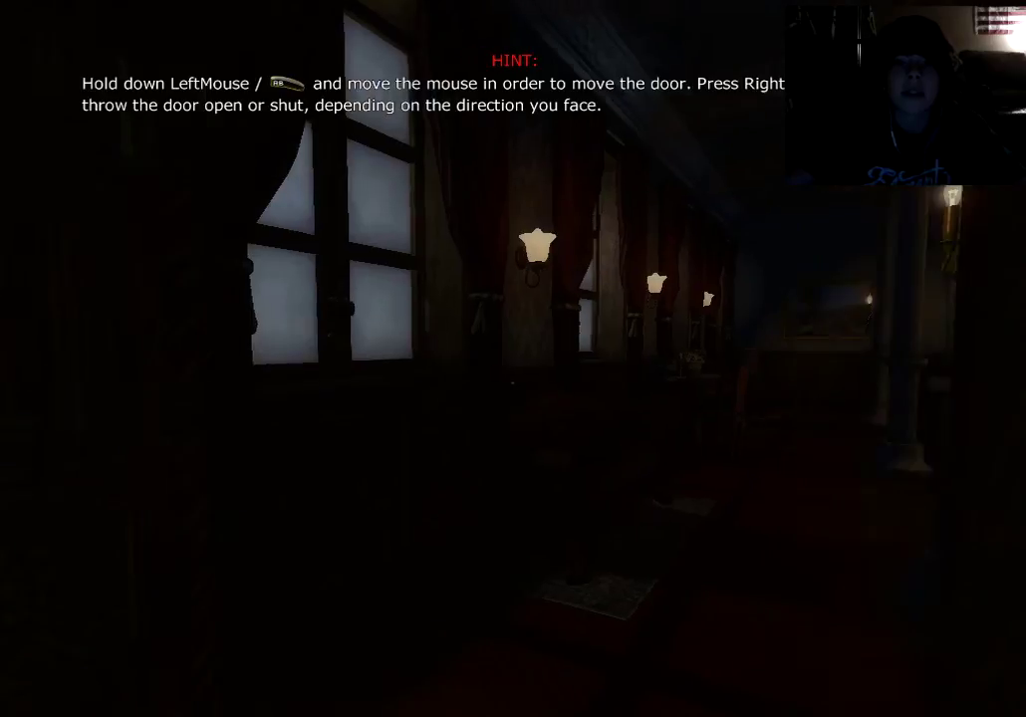